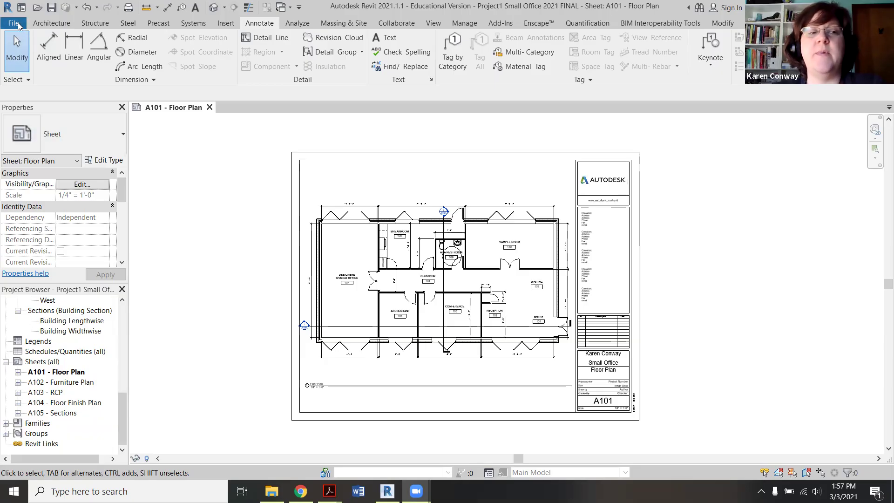
- Open Print Setup for the A101 - Floor Plan sheet from the File > Print menu
{"action": "left_click", "coordinate": [19, 25]}
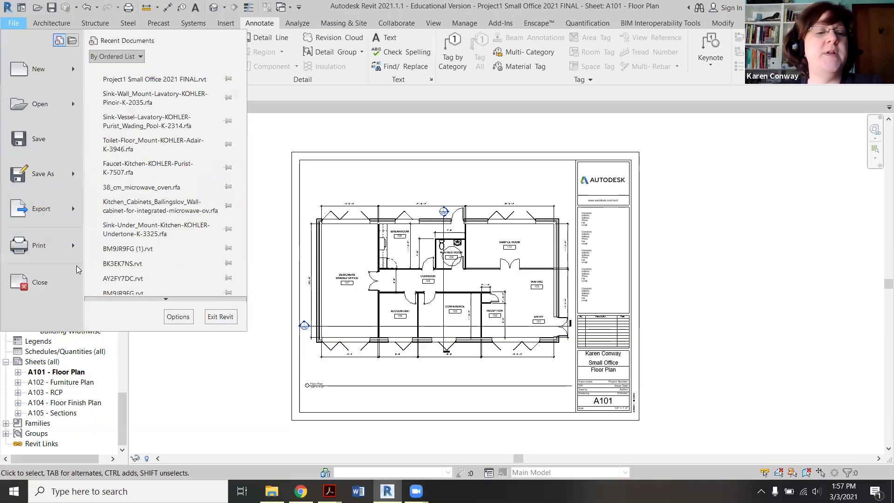
{"action": "mouse_move", "coordinate": [73, 247]}
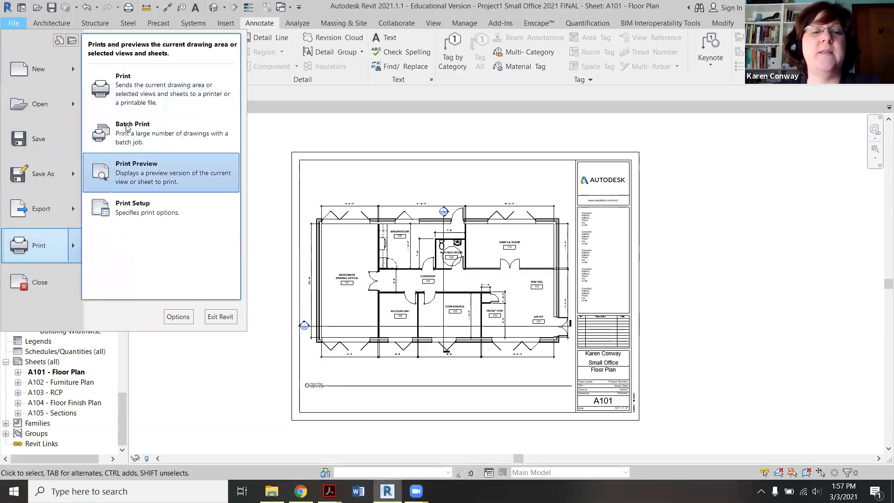
{"action": "left_click", "coordinate": [147, 213]}
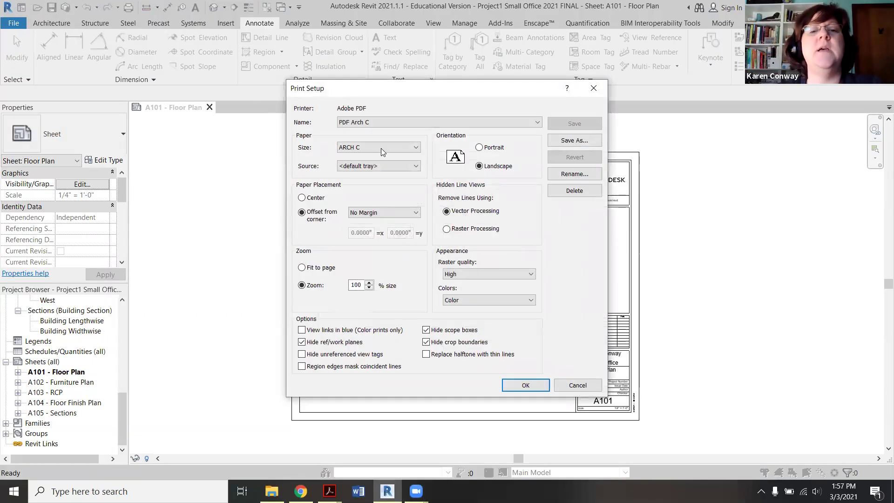
- Switch to the Default print setup with ARCH C paper and 100% zoom
{"action": "left_click", "coordinate": [392, 123]}
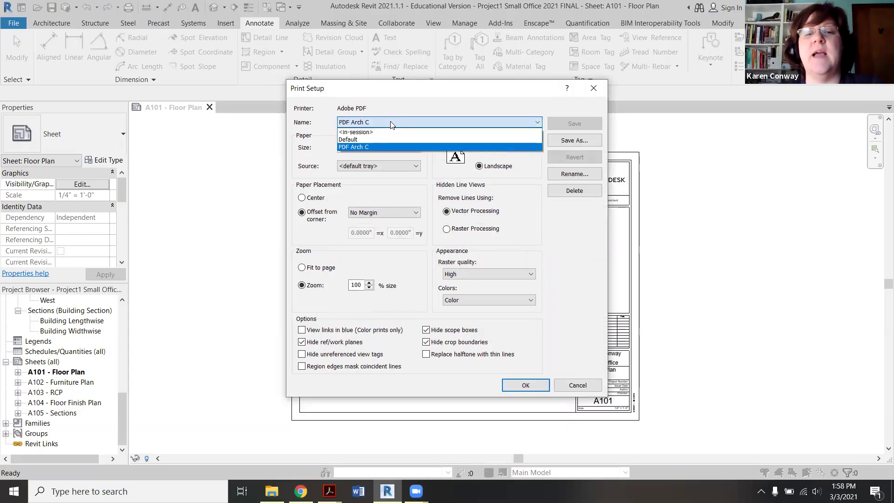
{"action": "left_click", "coordinate": [392, 122]}
{"action": "left_click", "coordinate": [391, 123]}
{"action": "left_click", "coordinate": [386, 140]}
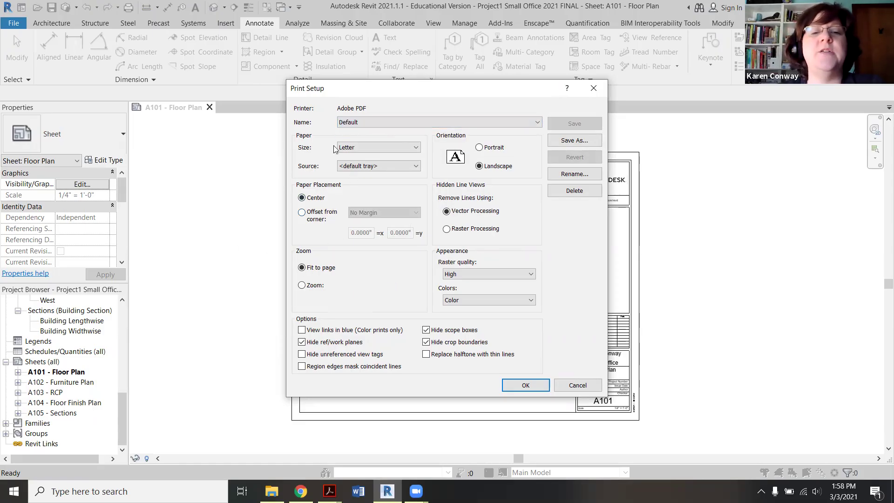
{"action": "left_click", "coordinate": [370, 147]}
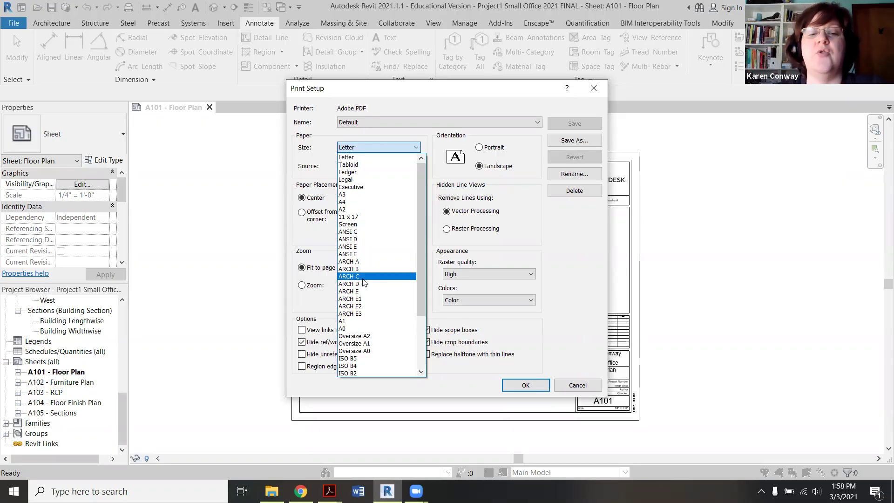
{"action": "left_click", "coordinate": [363, 276]}
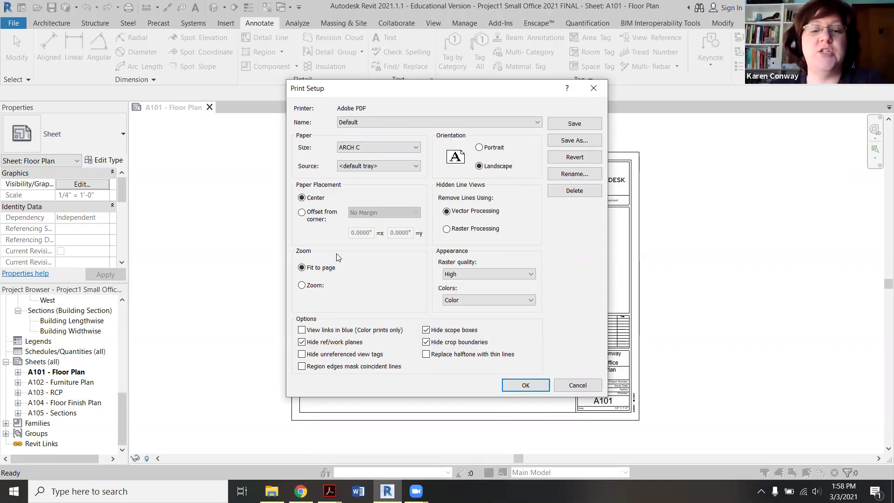
{"action": "left_click", "coordinate": [301, 287]}
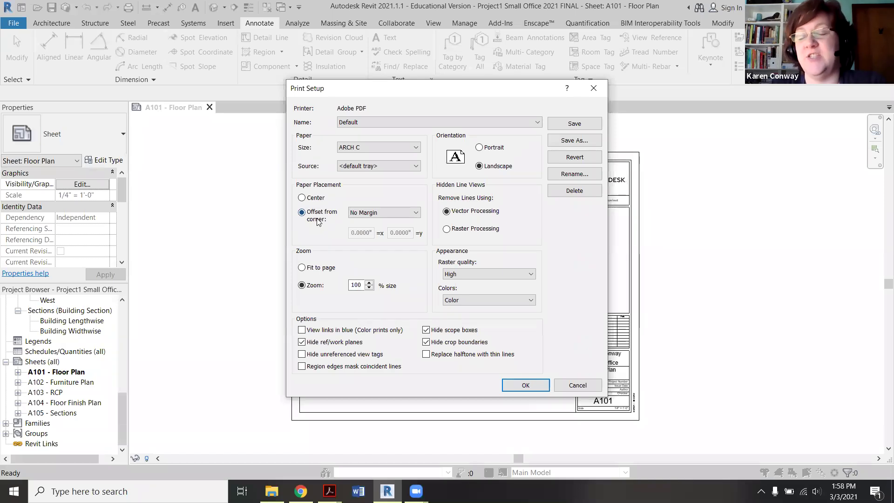
- Try the Printer limit and No Margin offsets, then center the sheet on the paper
{"action": "left_click", "coordinate": [380, 214]}
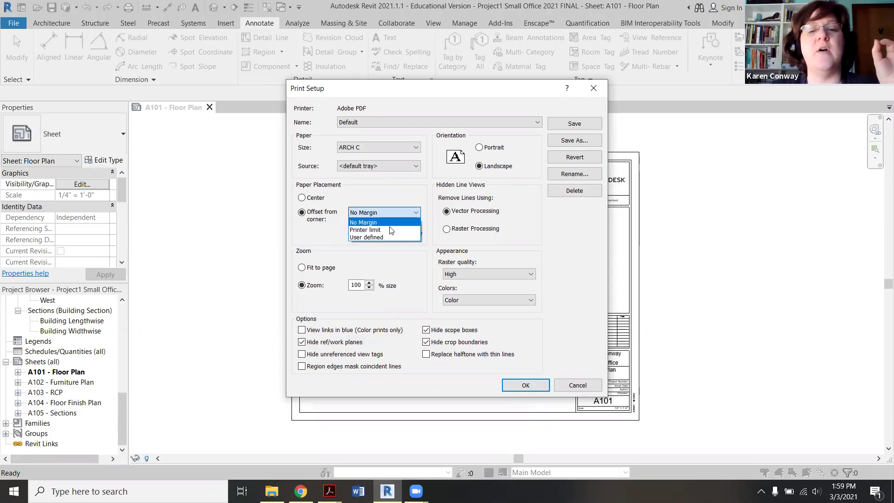
{"action": "left_click", "coordinate": [387, 229]}
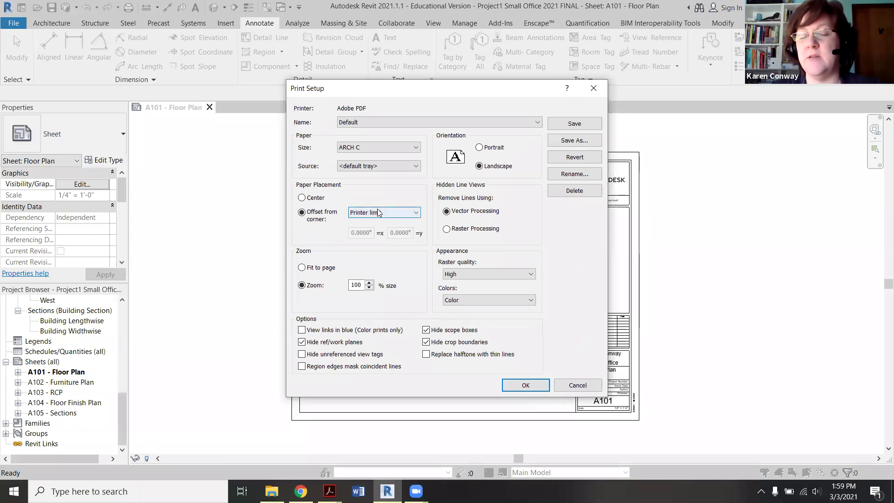
{"action": "left_click", "coordinate": [379, 213]}
{"action": "left_click", "coordinate": [384, 219]}
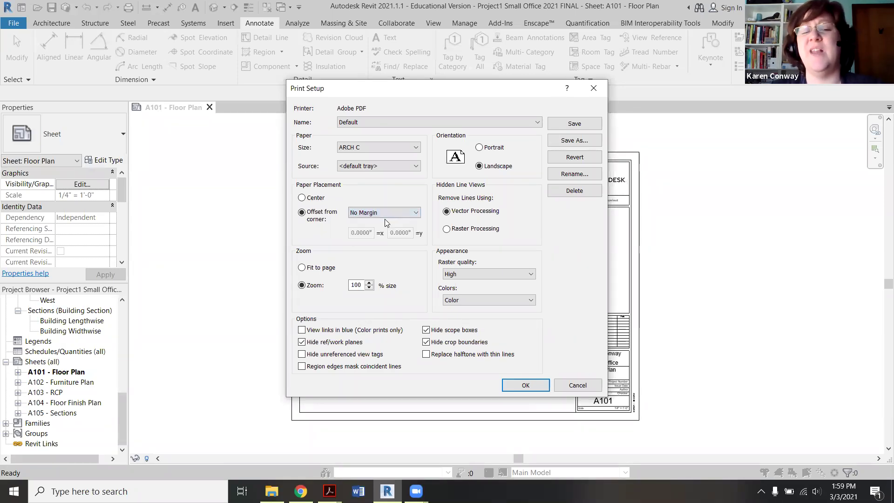
{"action": "left_click", "coordinate": [306, 198]}
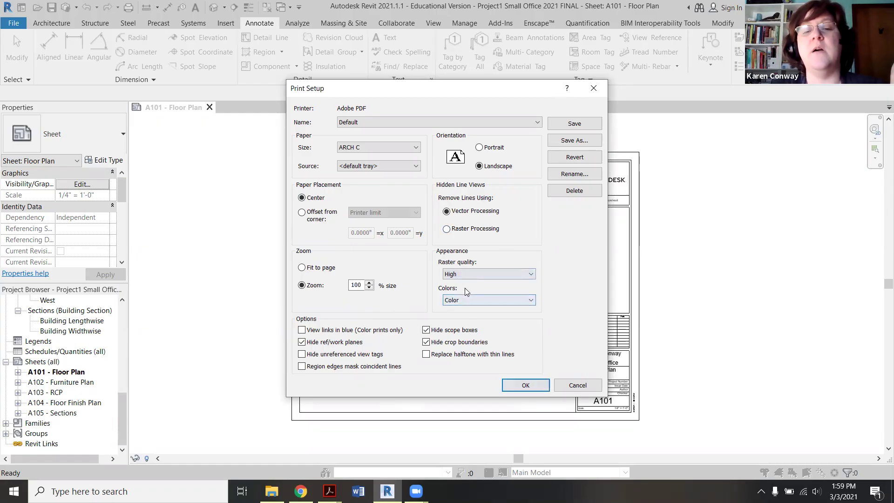
- Set Colors to Grayscale and accept the Print Setup changes
{"action": "left_click", "coordinate": [471, 304]}
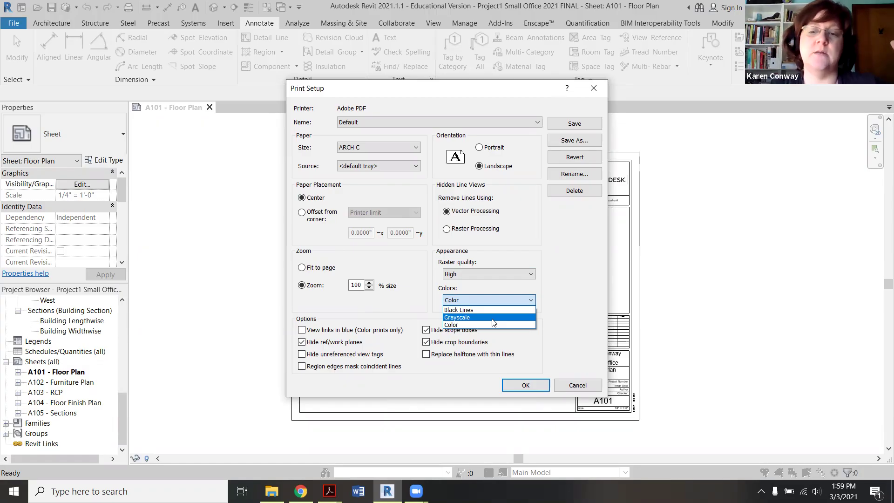
{"action": "left_click", "coordinate": [492, 319]}
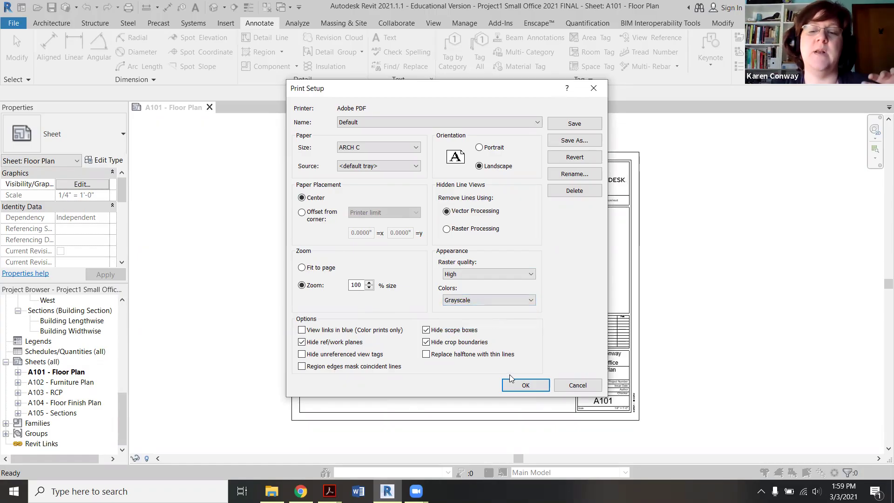
{"action": "left_click", "coordinate": [495, 301]}
{"action": "left_click", "coordinate": [492, 319]}
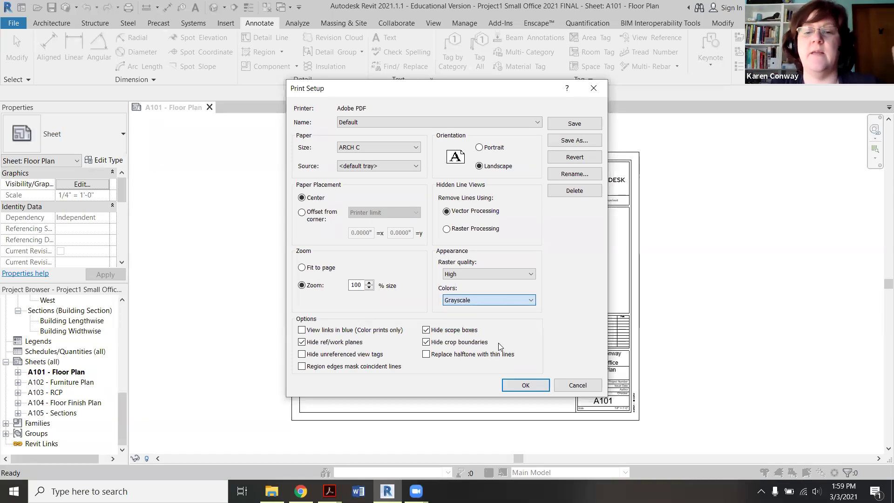
{"action": "left_click", "coordinate": [512, 386]}
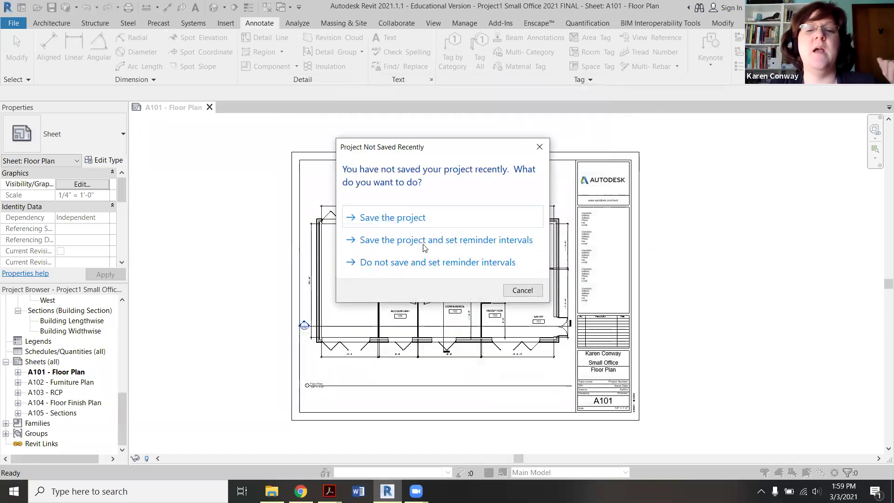
- Save the project from the reminder and dismiss the Creative Cloud update notice
{"action": "left_click", "coordinate": [435, 223]}
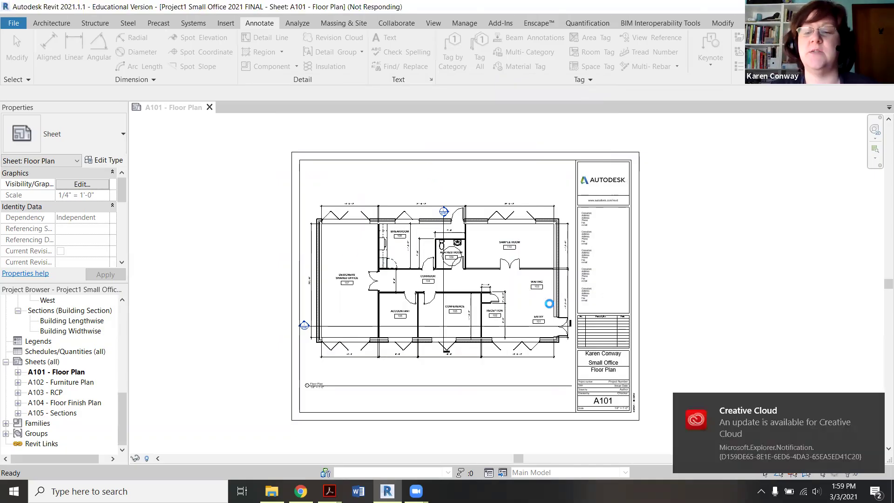
{"action": "left_click", "coordinate": [872, 403]}
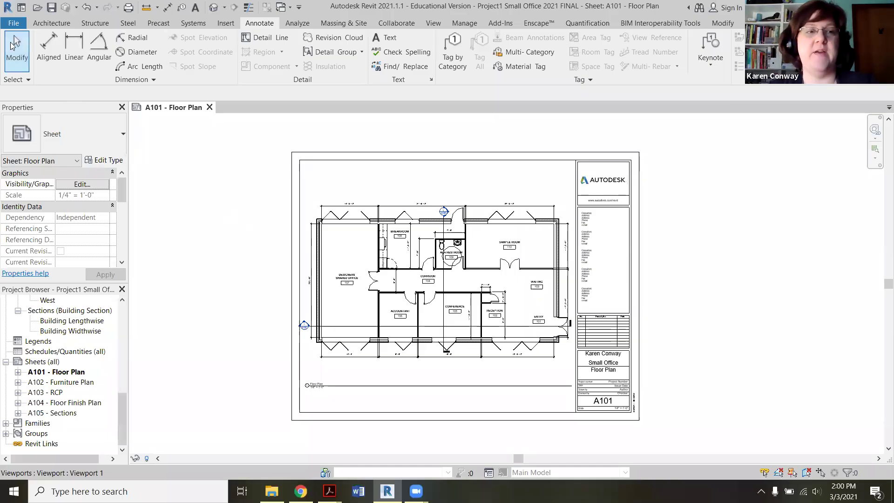
- Open the Print dialog from File > Print, with Adobe PDF as the printer
{"action": "left_click", "coordinate": [17, 23]}
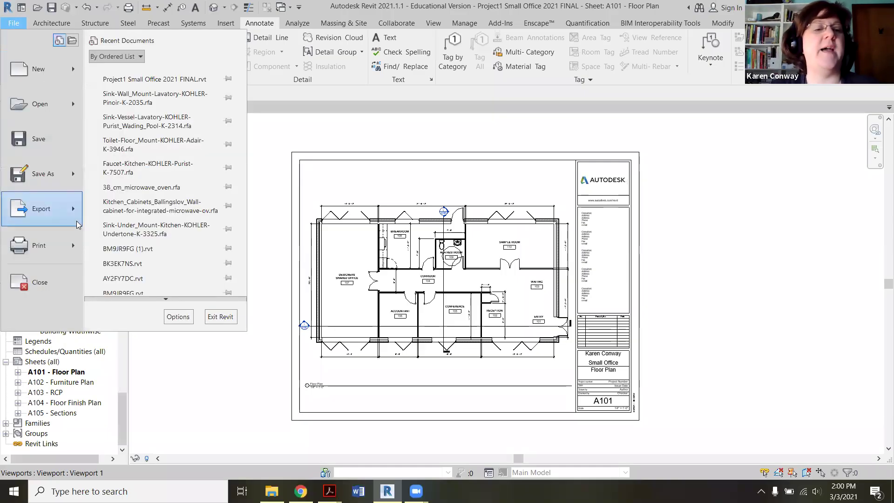
{"action": "mouse_move", "coordinate": [47, 246]}
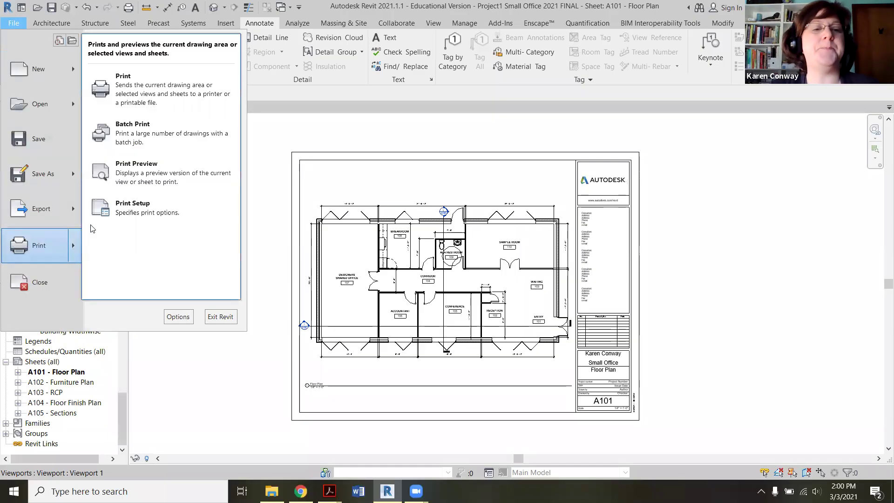
{"action": "left_click", "coordinate": [140, 88]}
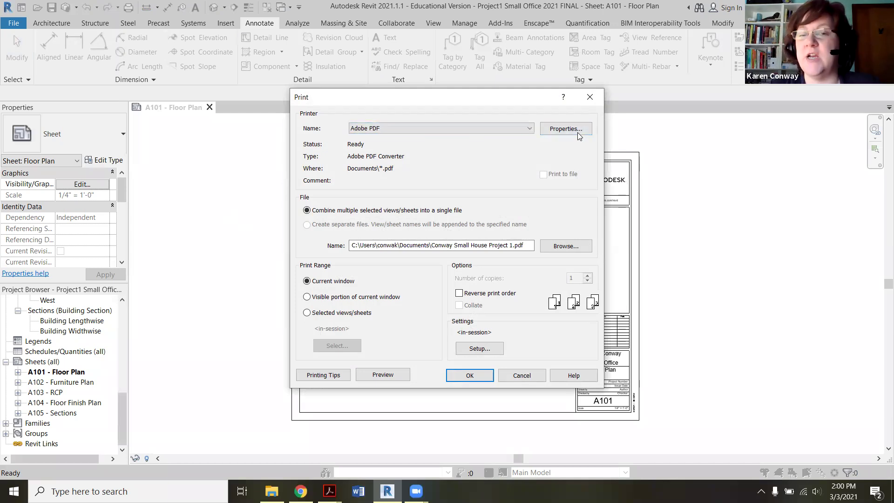
- Pick Adobe PDF from the printer Name list
{"action": "left_click", "coordinate": [514, 130]}
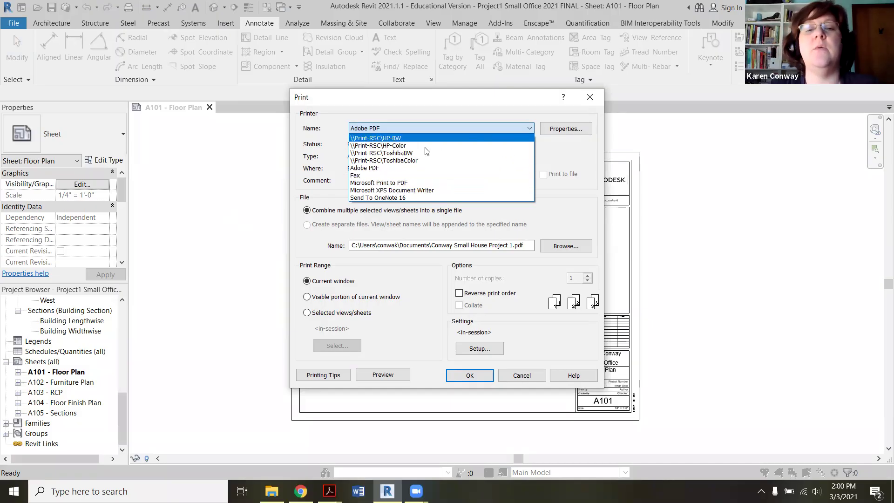
{"action": "left_click", "coordinate": [416, 169]}
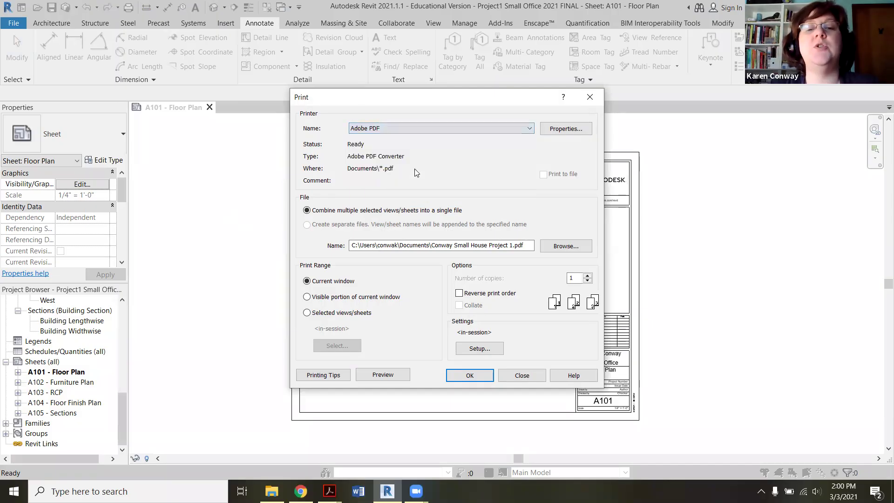
- Confirm Black & White in the Adobe PDF Paper/Quality properties and return to Print
{"action": "left_click", "coordinate": [563, 131]}
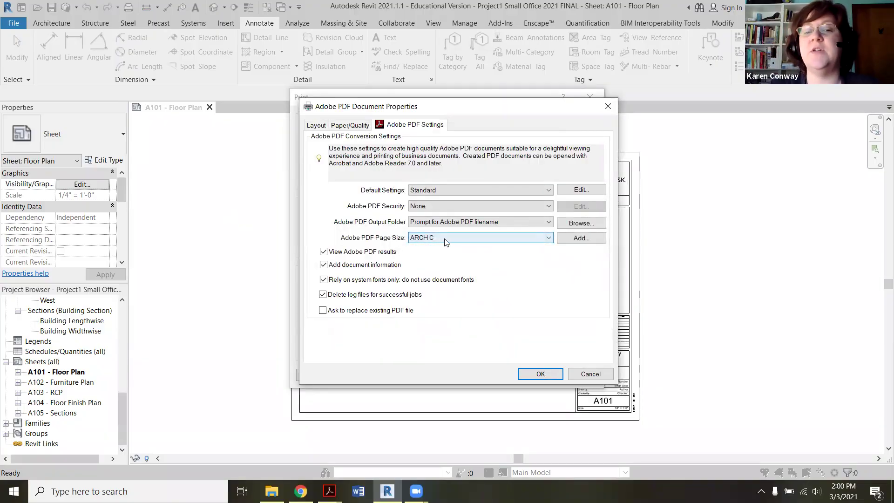
{"action": "left_click", "coordinate": [353, 126]}
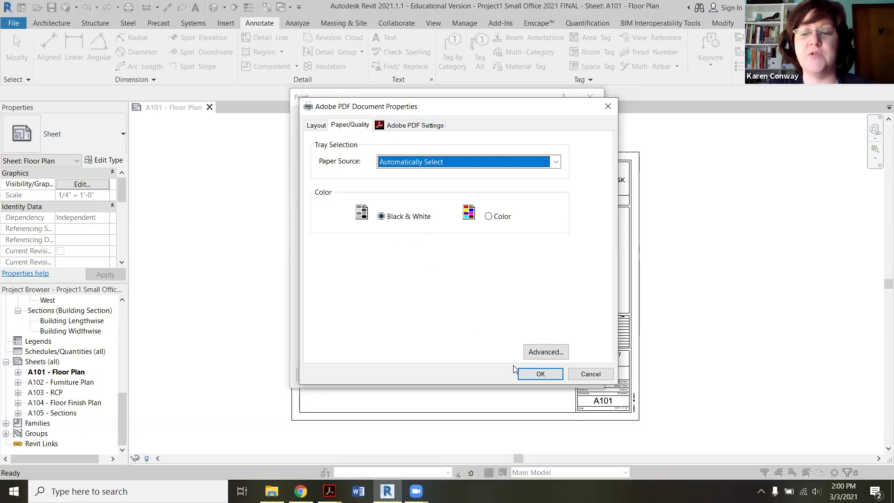
{"action": "left_click", "coordinate": [540, 374]}
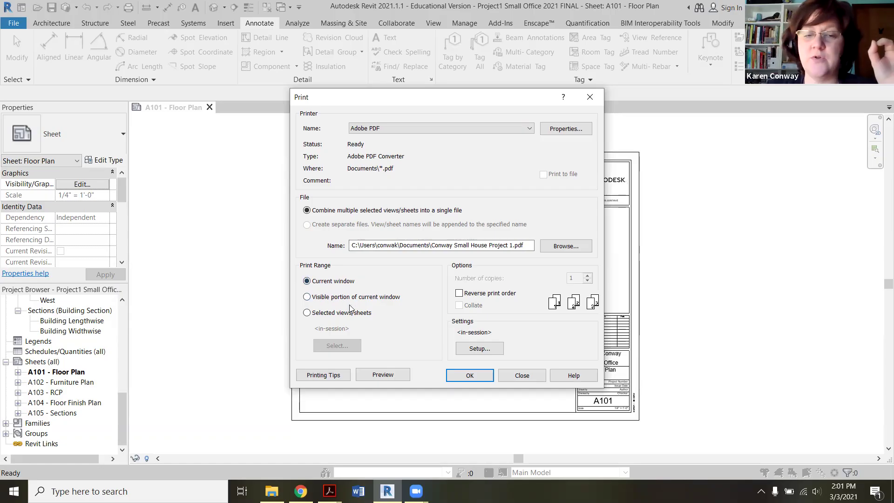
{"action": "left_click", "coordinate": [326, 316]}
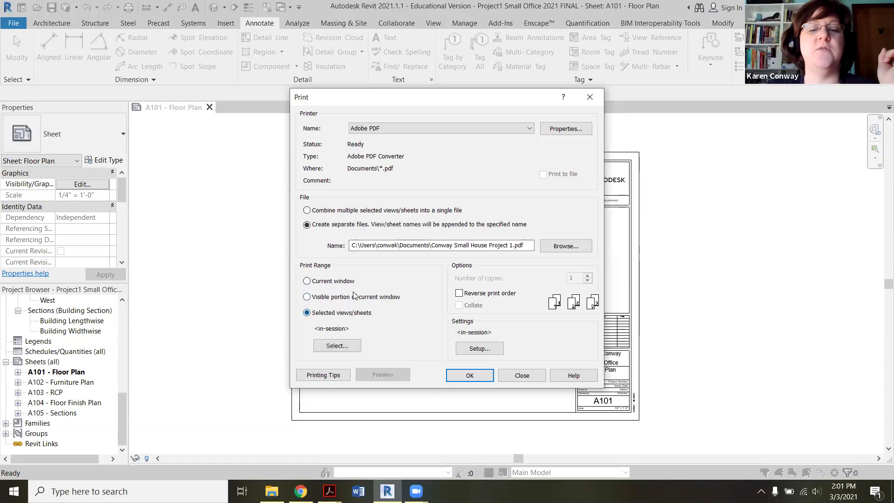
{"action": "left_click", "coordinate": [337, 345]}
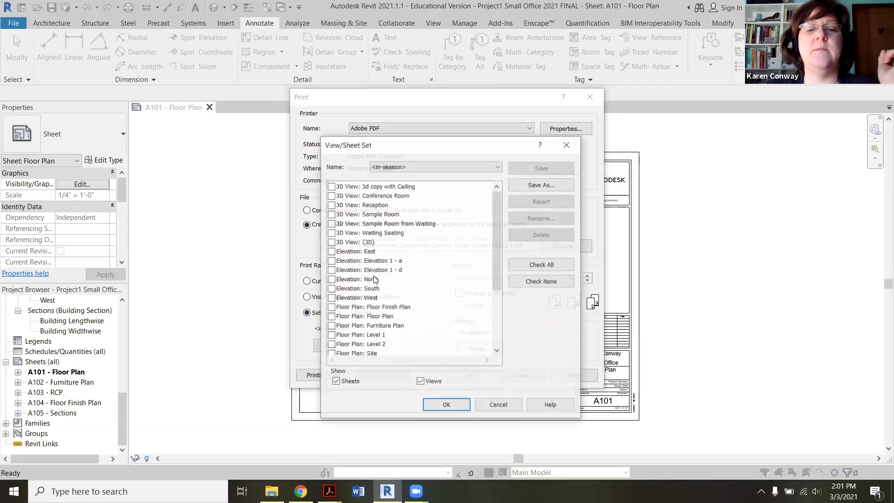
{"action": "scroll", "coordinate": [339, 319], "scroll_direction": "down", "scroll_amount": 4}
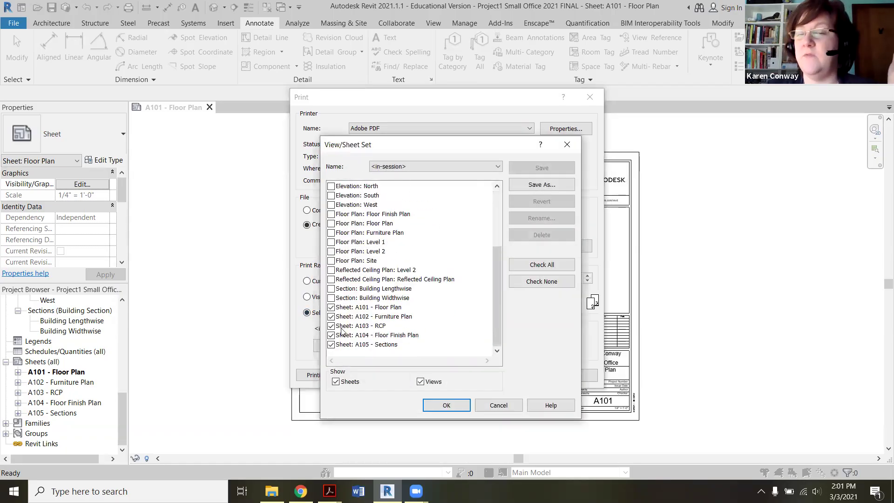
{"action": "left_click", "coordinate": [496, 405]}
{"action": "left_click", "coordinate": [307, 282]}
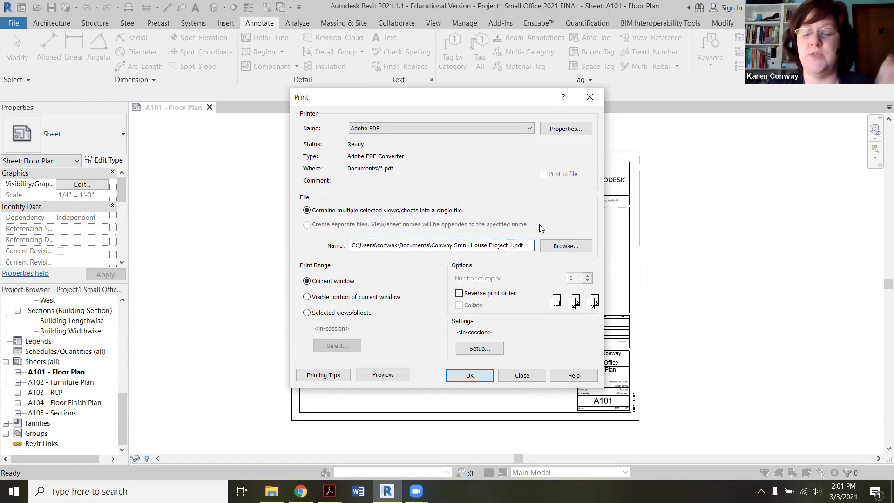
- Name the output last name plus A101, print it, and replace the existing PDF
{"action": "key", "text": "BackSpace"}
{"action": "key", "text": "BackSpace"}
{"action": "key", "text": "BackSpace"}
{"action": "key", "text": "BackSpace"}
{"action": "key", "text": "BackSpace"}
{"action": "key", "text": "BackSpace"}
{"action": "key", "text": "BackSpace"}
{"action": "key", "text": "BackSpace"}
{"action": "key", "text": "BackSpace"}
{"action": "key", "text": "BackSpace"}
{"action": "key", "text": "BackSpace"}
{"action": "key", "text": "BackSpace"}
{"action": "key", "text": "BackSpace"}
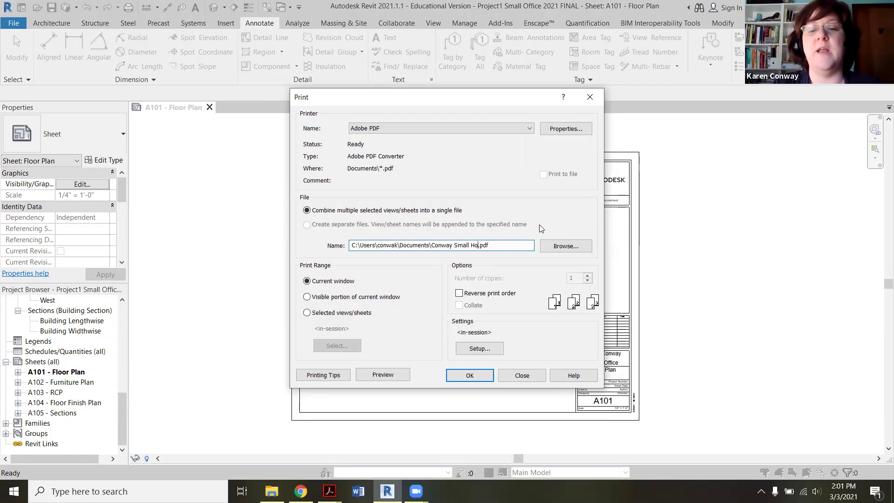
{"action": "key", "text": "BackSpace"}
{"action": "key", "text": "BackSpace"}
{"action": "key", "text": "BackSpace"}
{"action": "key", "text": "BackSpace"}
{"action": "key", "text": "BackSpace"}
{"action": "key", "text": "BackSpace"}
{"action": "key", "text": "BackSpace"}
{"action": "key", "text": "BackSpace"}
{"action": "type", "text": "A101"}
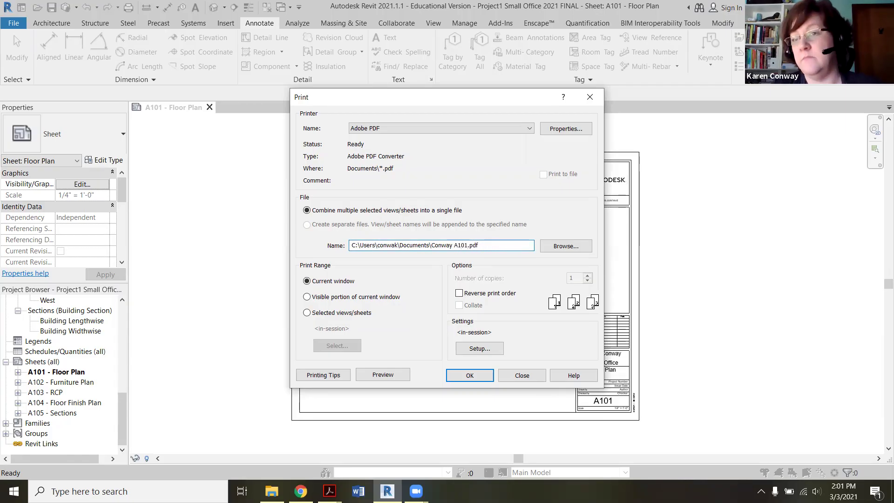
{"action": "left_click", "coordinate": [470, 376]}
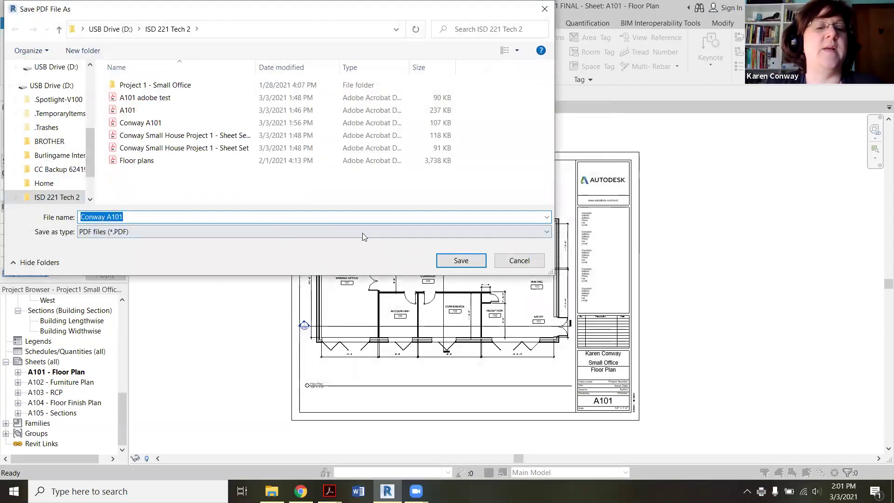
{"action": "left_click", "coordinate": [461, 262]}
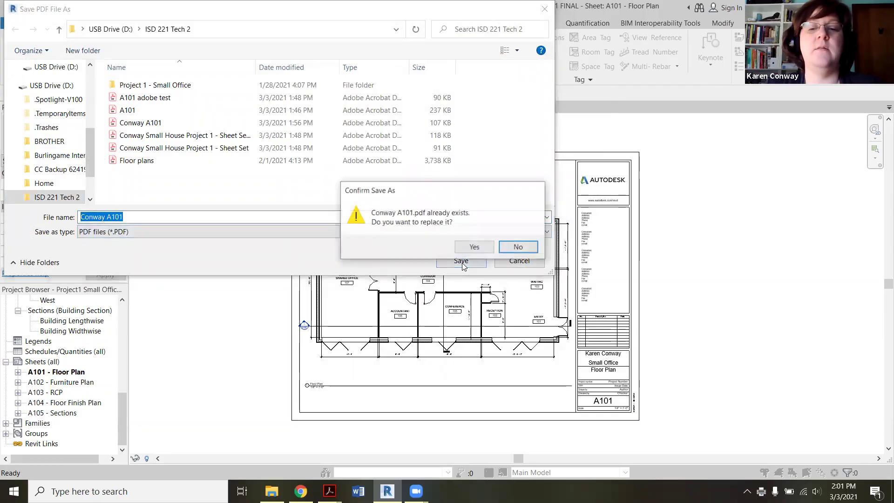
{"action": "left_click", "coordinate": [474, 249]}
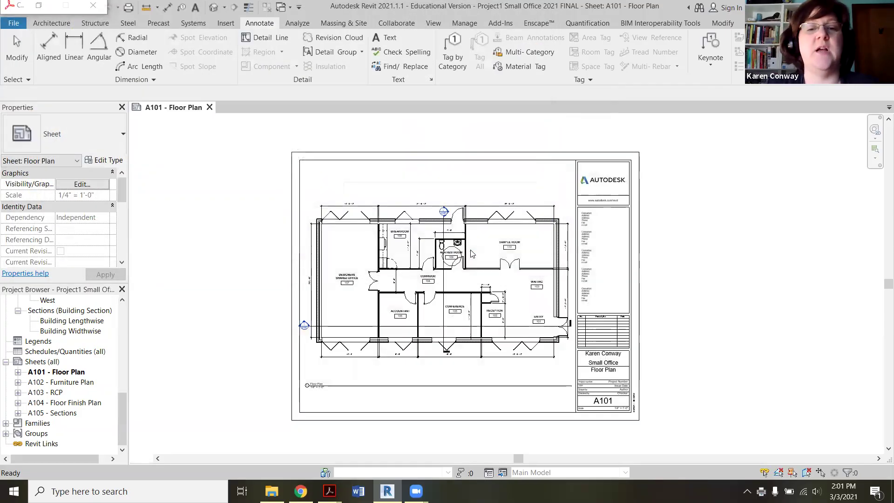
{"action": "left_click", "coordinate": [552, 397]}
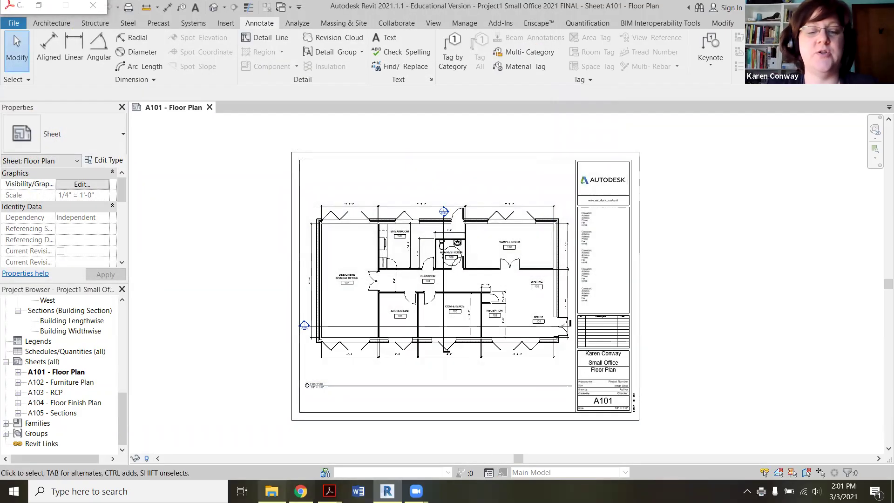
- Open A101.pdf from the ISD 221 Tech 2 folder in Adobe Acrobat
{"action": "left_click", "coordinate": [276, 489]}
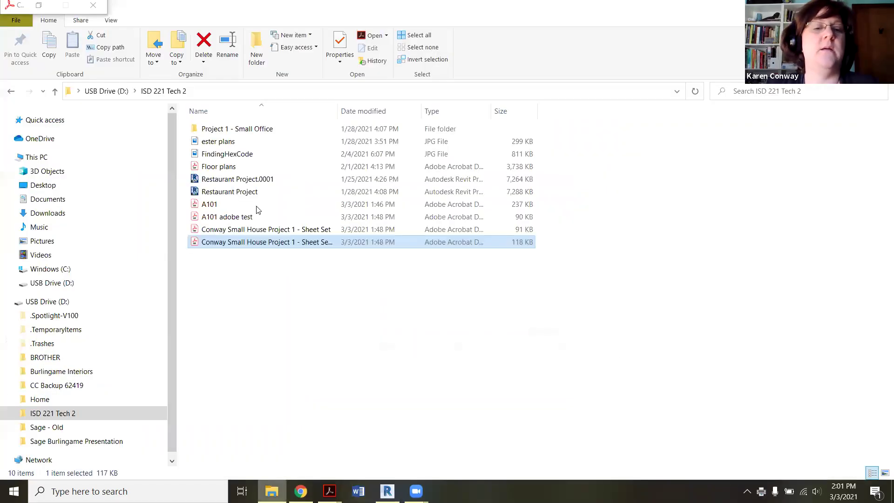
{"action": "left_click", "coordinate": [250, 291]}
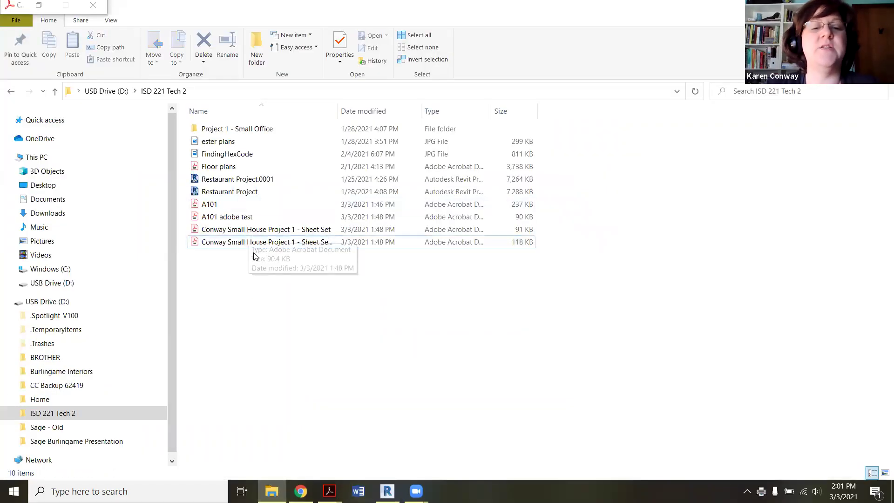
{"action": "double_click", "coordinate": [236, 208]}
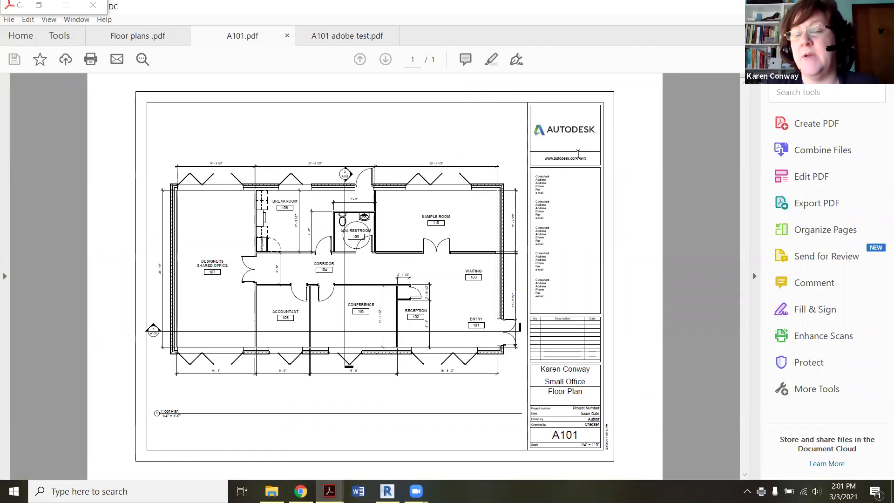
- View the A101 adobe test PDF in Acrobat, then switch back to Revit
{"action": "left_click", "coordinate": [349, 36]}
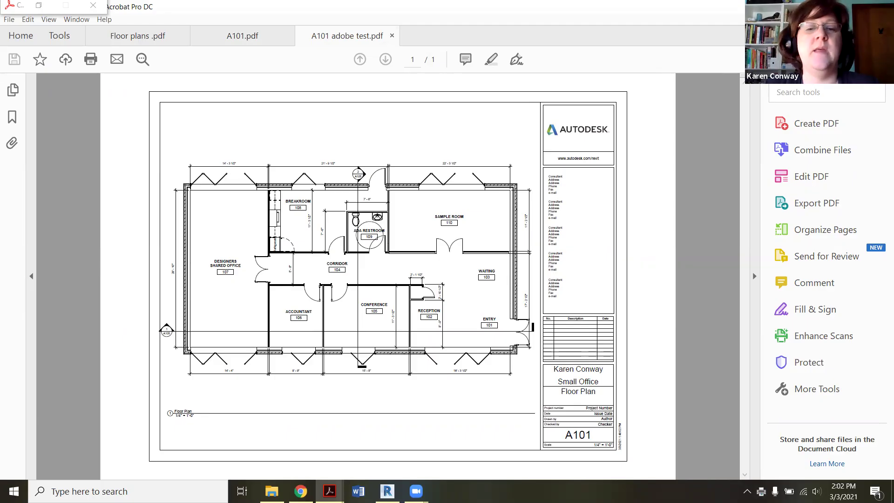
{"action": "key", "text": "alt+Tab"}
- Open the A102 - Furniture Plan sheet from the Project Browser
{"action": "left_click", "coordinate": [387, 490]}
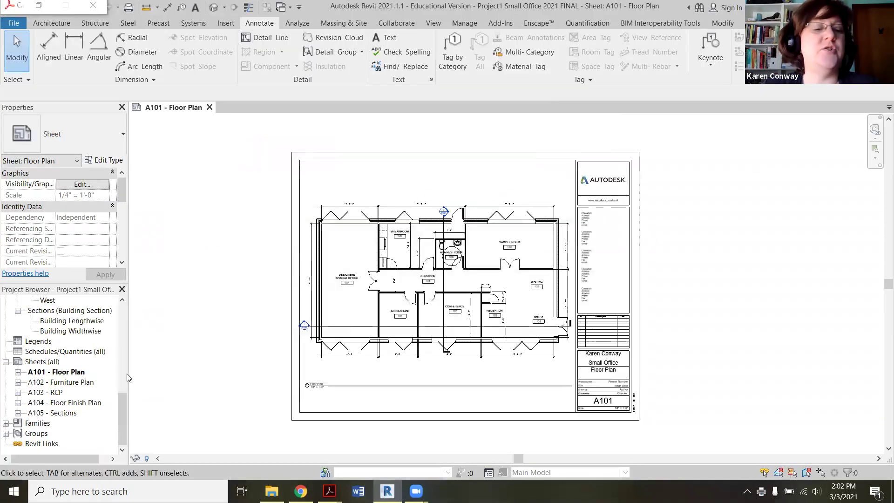
{"action": "left_click", "coordinate": [54, 383]}
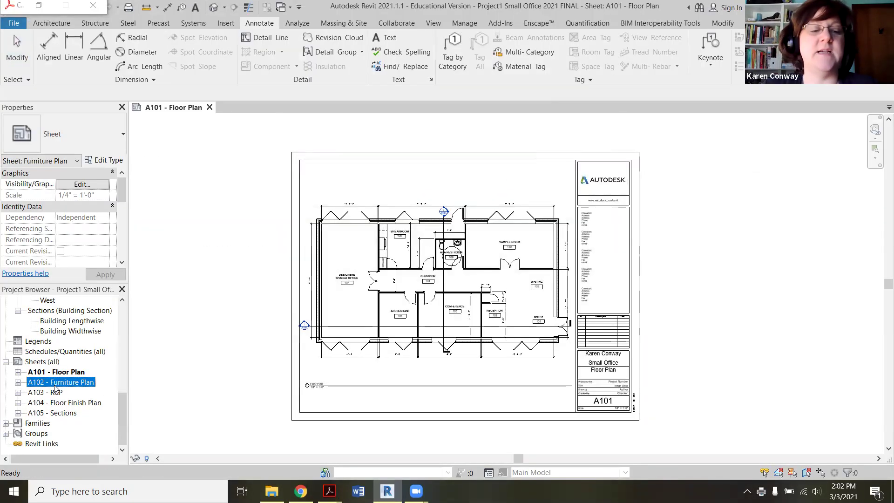
{"action": "left_click", "coordinate": [58, 384]}
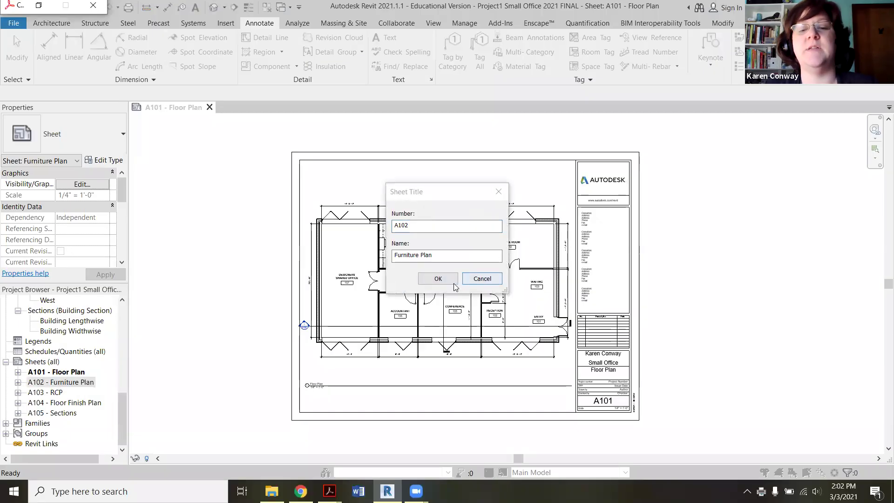
{"action": "left_click", "coordinate": [482, 278]}
{"action": "double_click", "coordinate": [60, 382]}
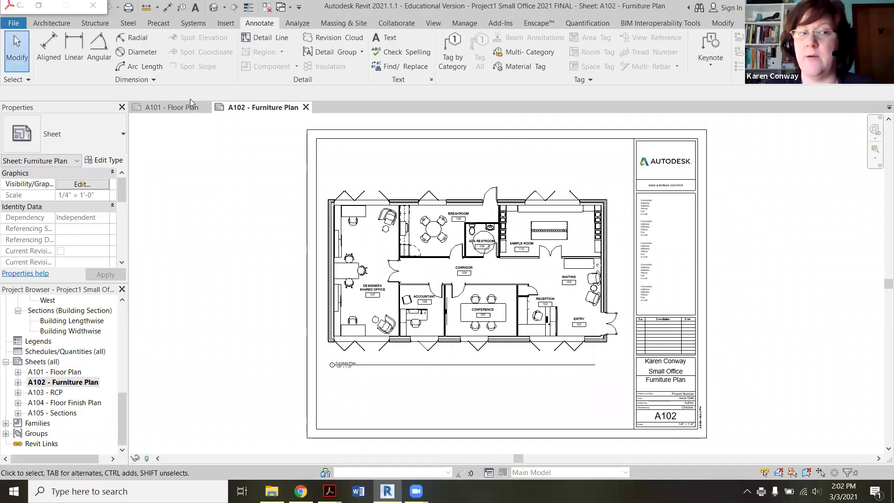
- Print the sheet to PDF with the file name ending changed to A102, and save it
{"action": "left_click", "coordinate": [14, 23]}
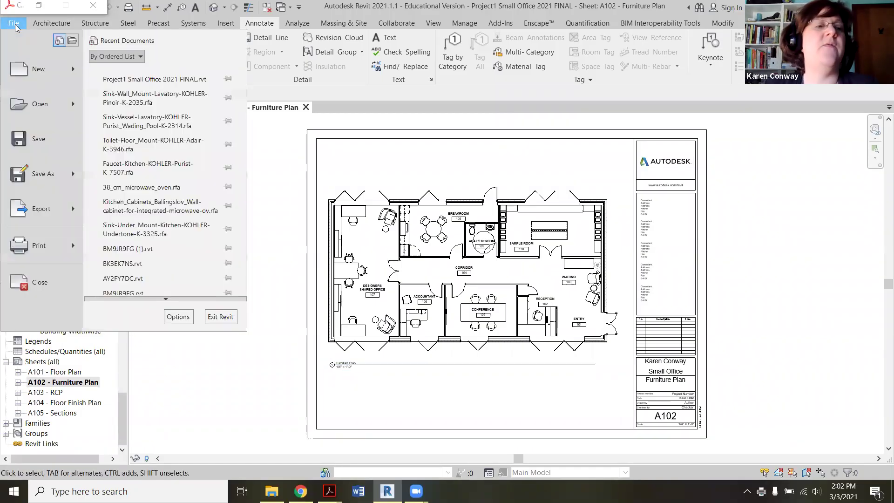
{"action": "mouse_move", "coordinate": [75, 251]}
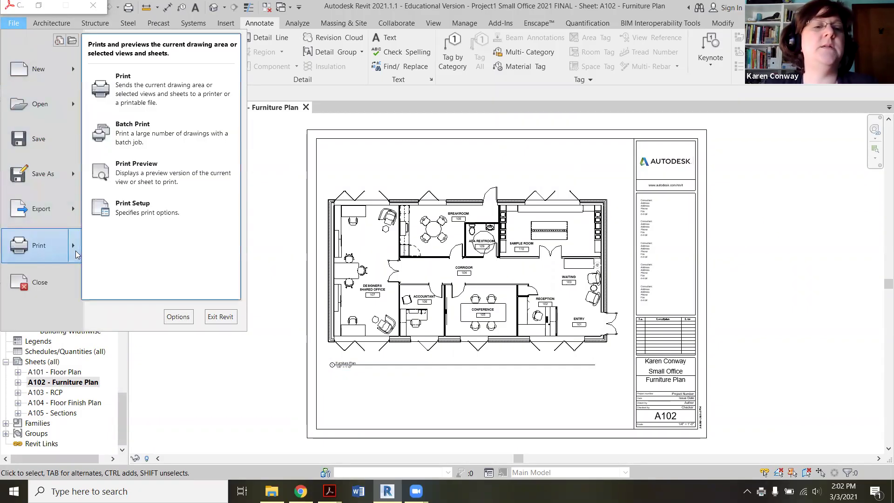
{"action": "left_click", "coordinate": [137, 84]}
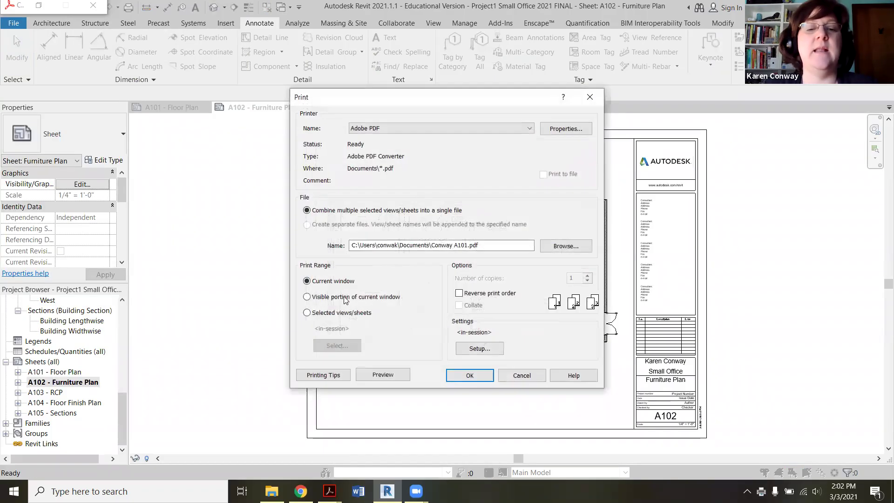
{"action": "left_click", "coordinate": [465, 245]}
{"action": "key", "text": "Delete"}
{"action": "left_click", "coordinate": [470, 375]}
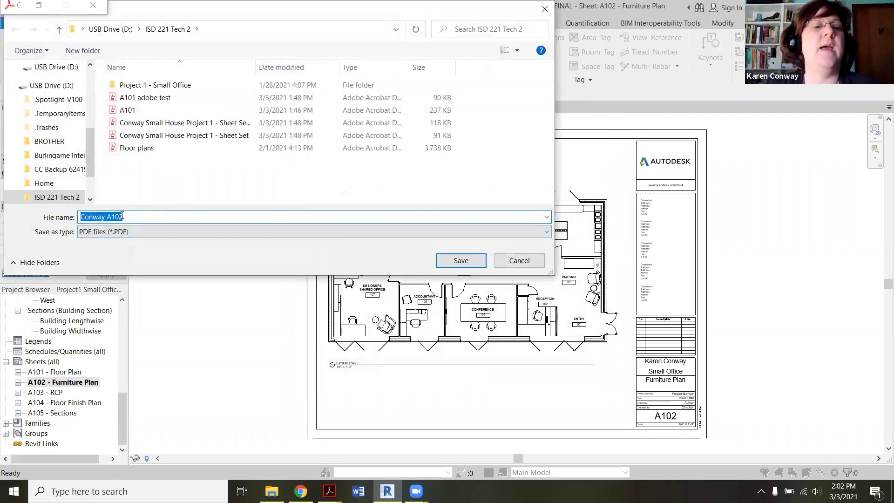
{"action": "left_click", "coordinate": [461, 261]}
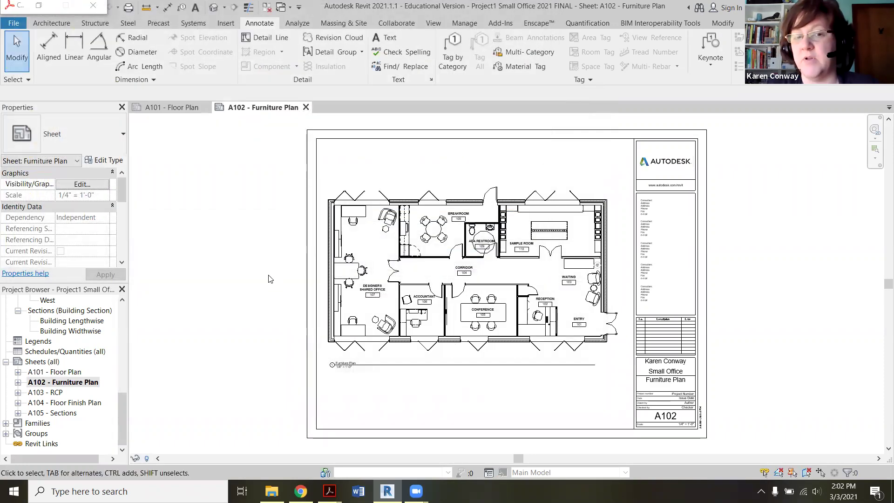